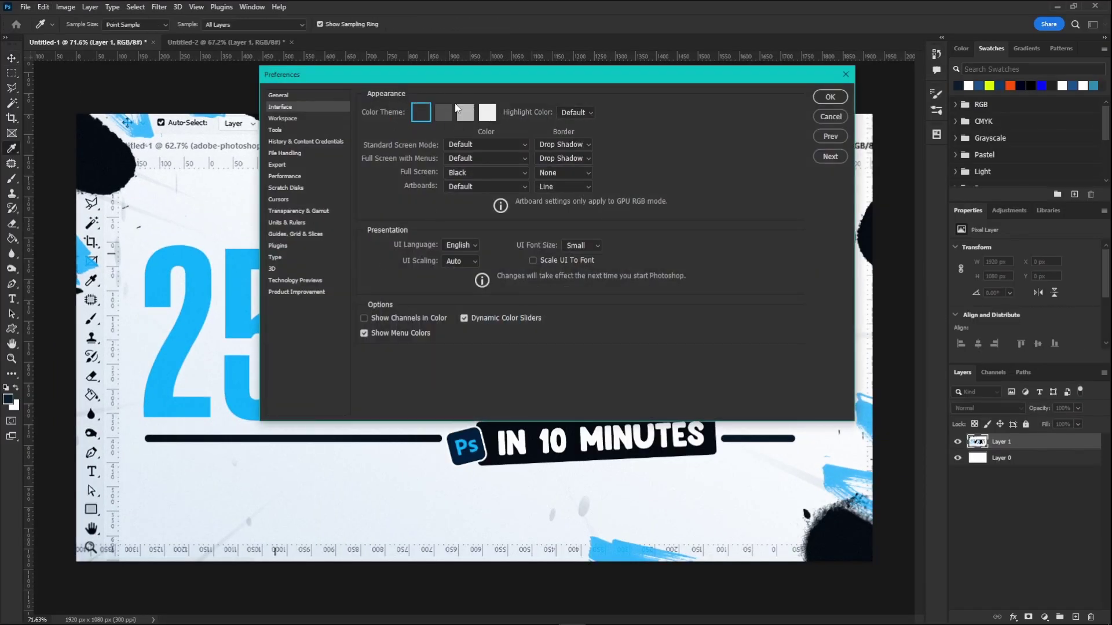
Preview the lightest, light grey and medium grey interface themes, finishing on the darkest theme
{"action": "left_click", "coordinate": [481, 117]}
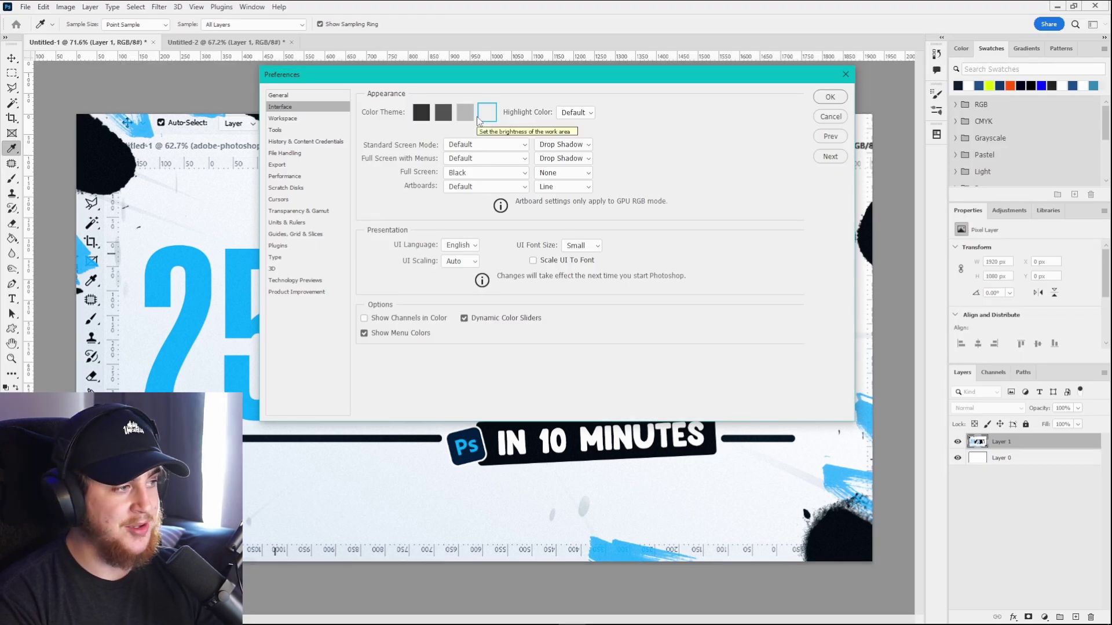
{"action": "left_click", "coordinate": [464, 117]}
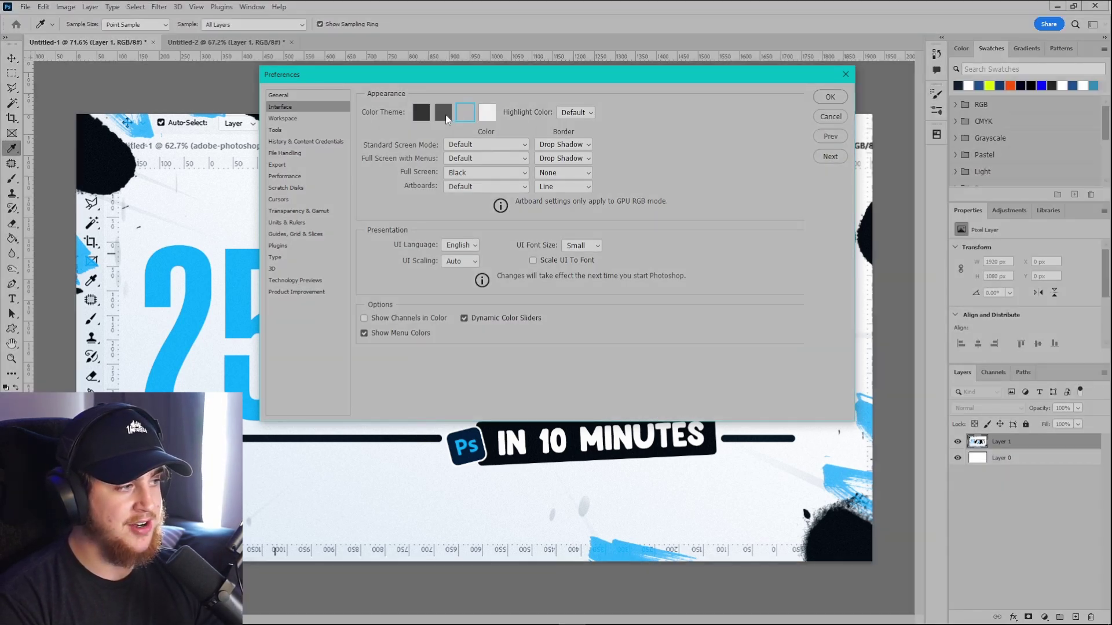
{"action": "left_click", "coordinate": [446, 116]}
{"action": "left_click", "coordinate": [419, 115]}
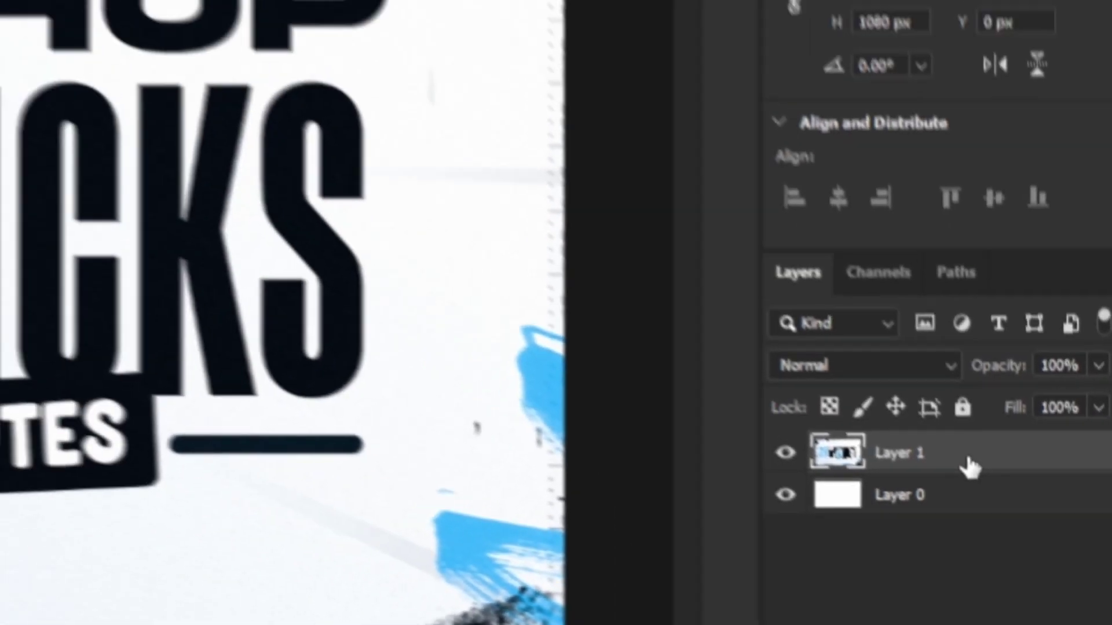
Open the Layer Style Blending Options for Layer 1
{"action": "double_click", "coordinate": [826, 341]}
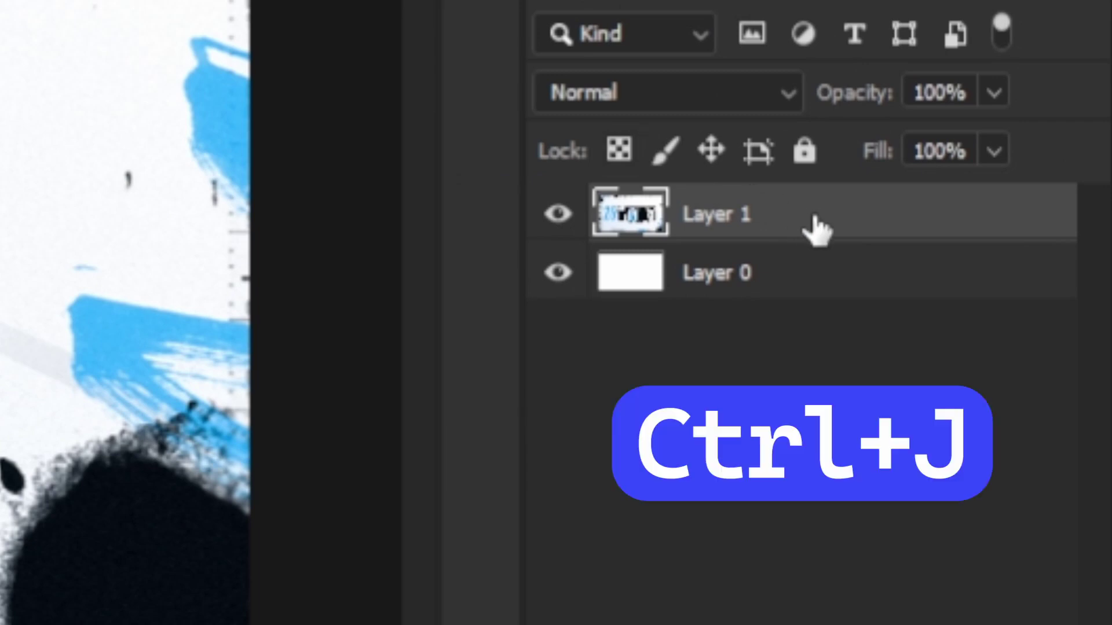
Duplicate Layer 1 twice and remove the green channel from Layer 1 copy 2's blending options
{"action": "key", "text": "ctrl+j"}
{"action": "key", "text": "ctrl+j"}
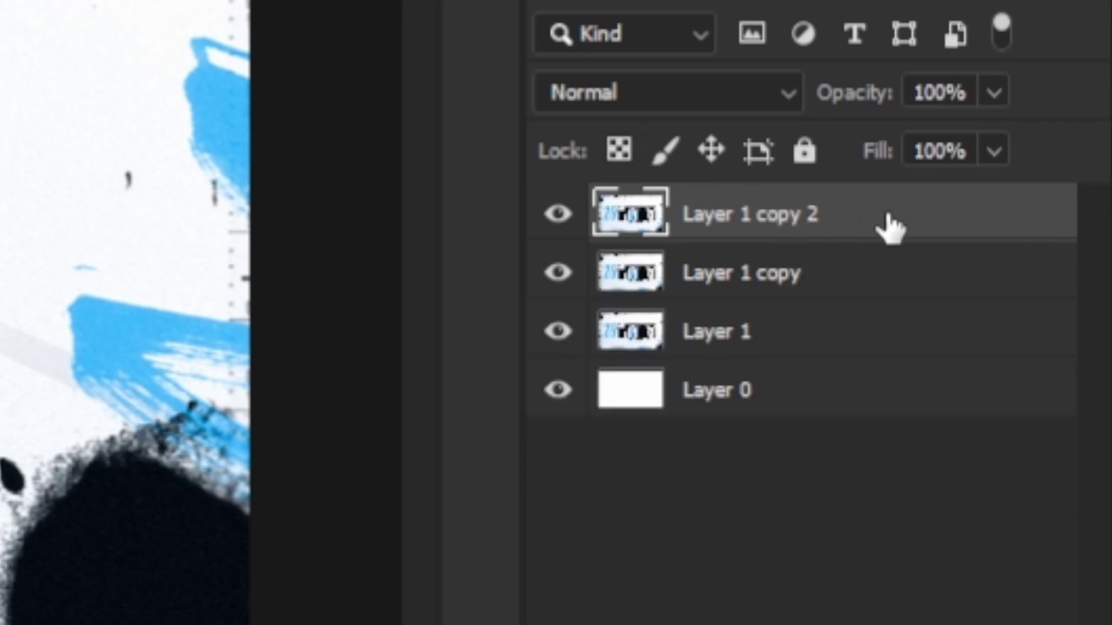
{"action": "double_click", "coordinate": [889, 226]}
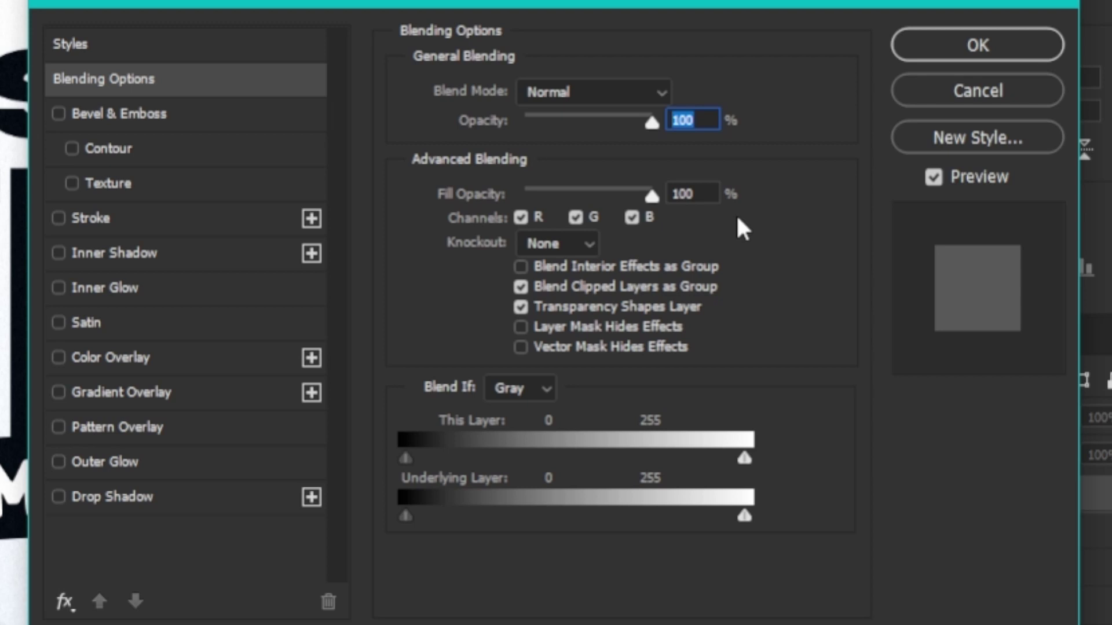
{"action": "left_click", "coordinate": [578, 219]}
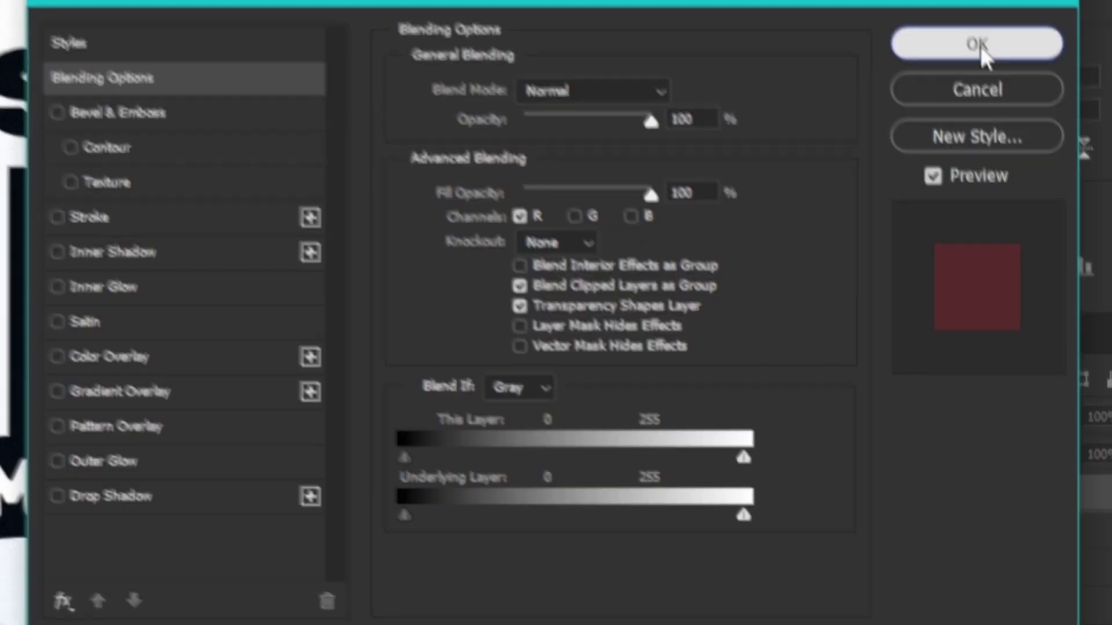
{"action": "left_click", "coordinate": [985, 52]}
Remove the red channel from Layer 1 copy, then nudge Layer 1 copy 2 left
{"action": "left_click", "coordinate": [951, 340]}
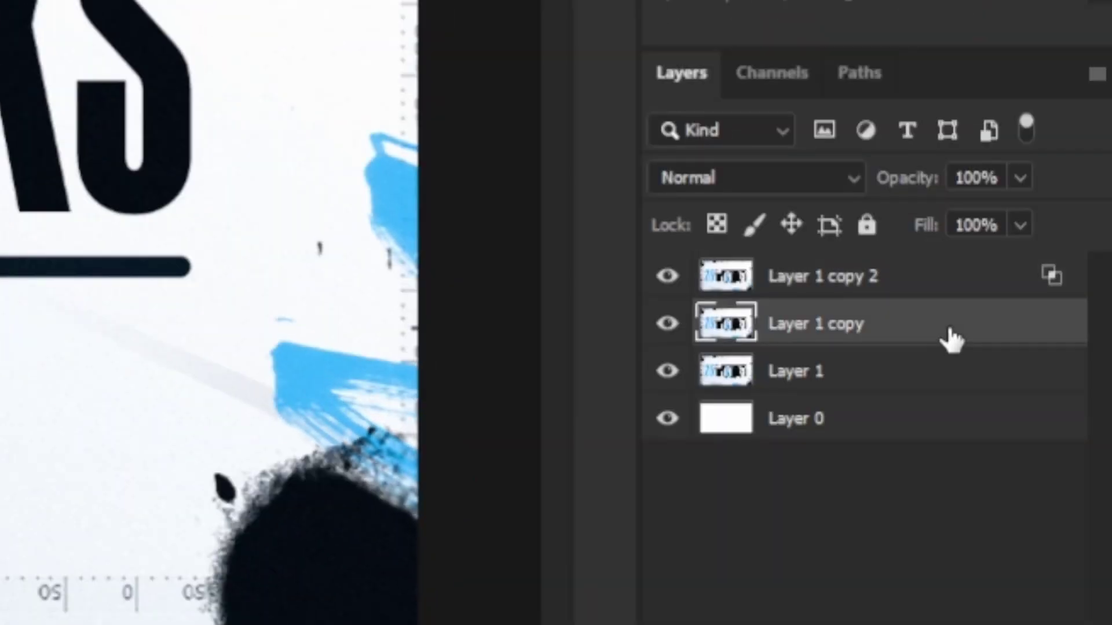
{"action": "double_click", "coordinate": [952, 340]}
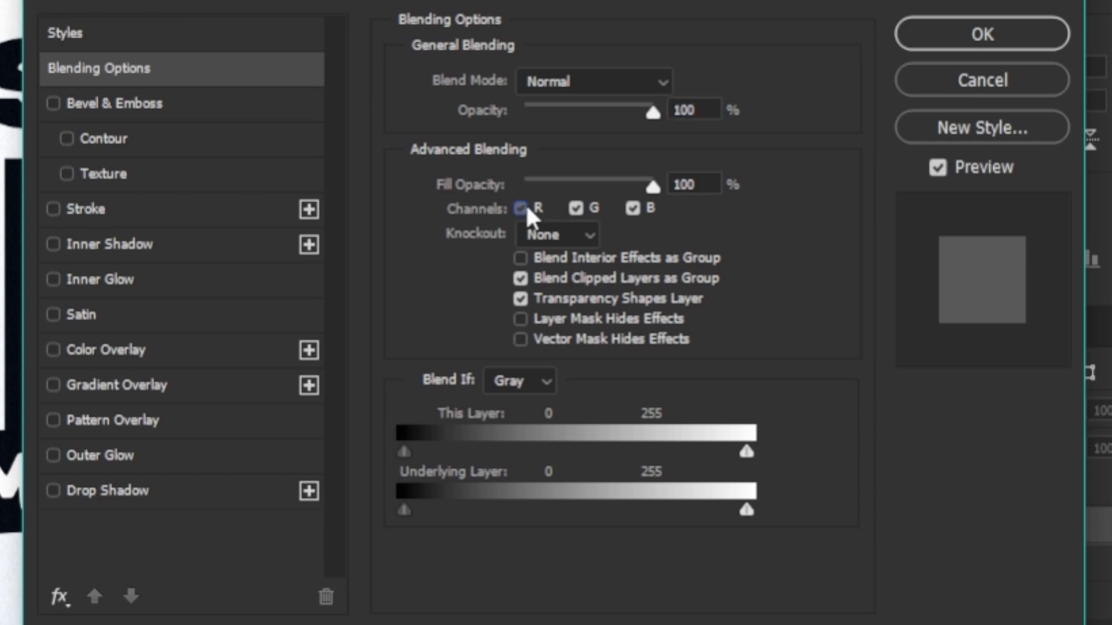
{"action": "left_click", "coordinate": [520, 208]}
{"action": "key", "text": "Return"}
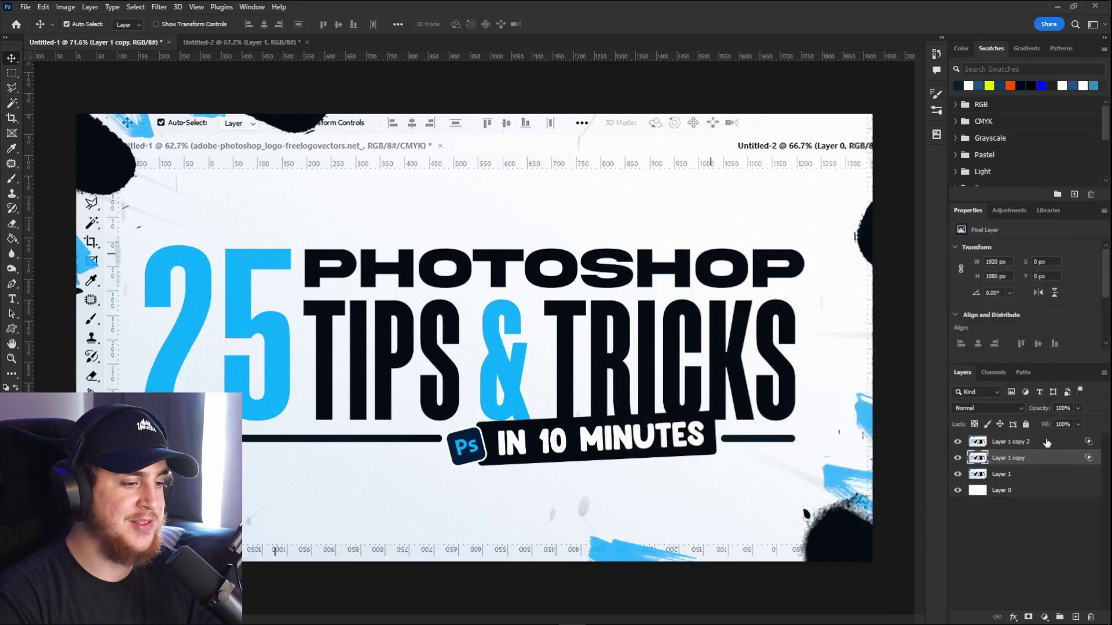
{"action": "left_click", "coordinate": [1047, 443]}
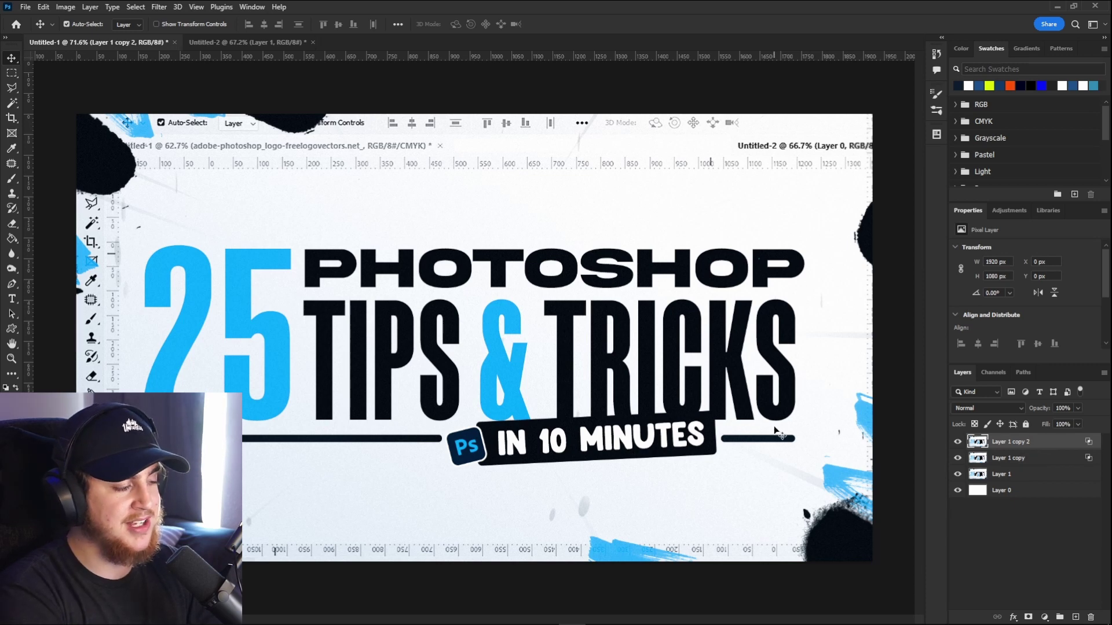
{"action": "key", "text": "Left"}
{"action": "key", "text": "Left"}
{"action": "key", "text": "Left"}
{"action": "key", "text": "Left"}
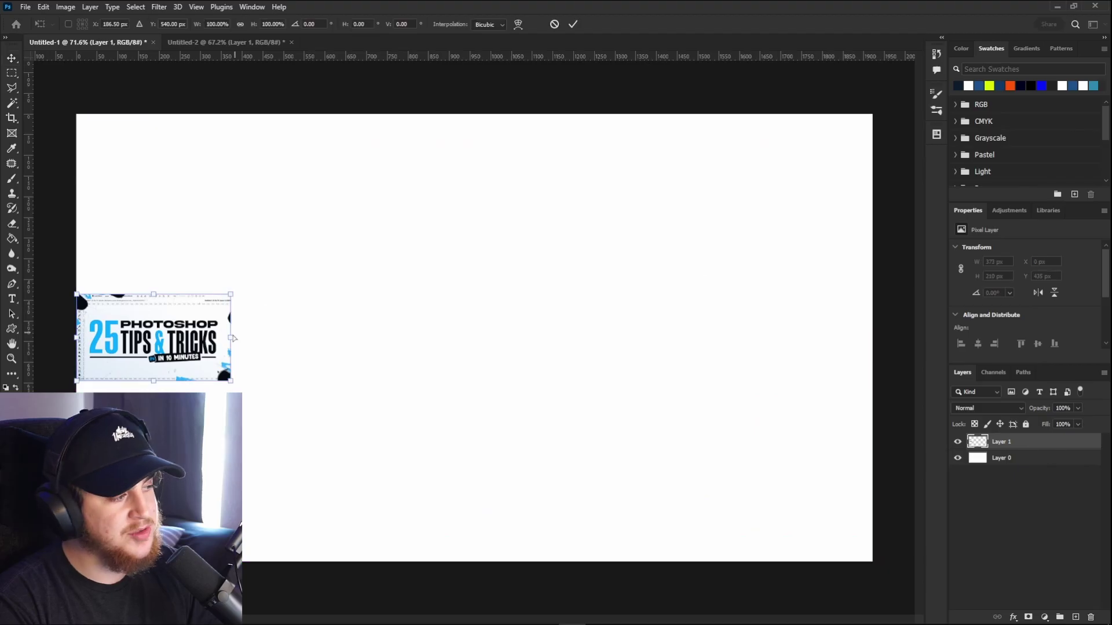
Scale the small thumbnail layer back up to the full 1920×1080 canvas and commit it
{"action": "left_click_drag", "start_coordinate": [232, 338], "coordinate": [869, 399]}
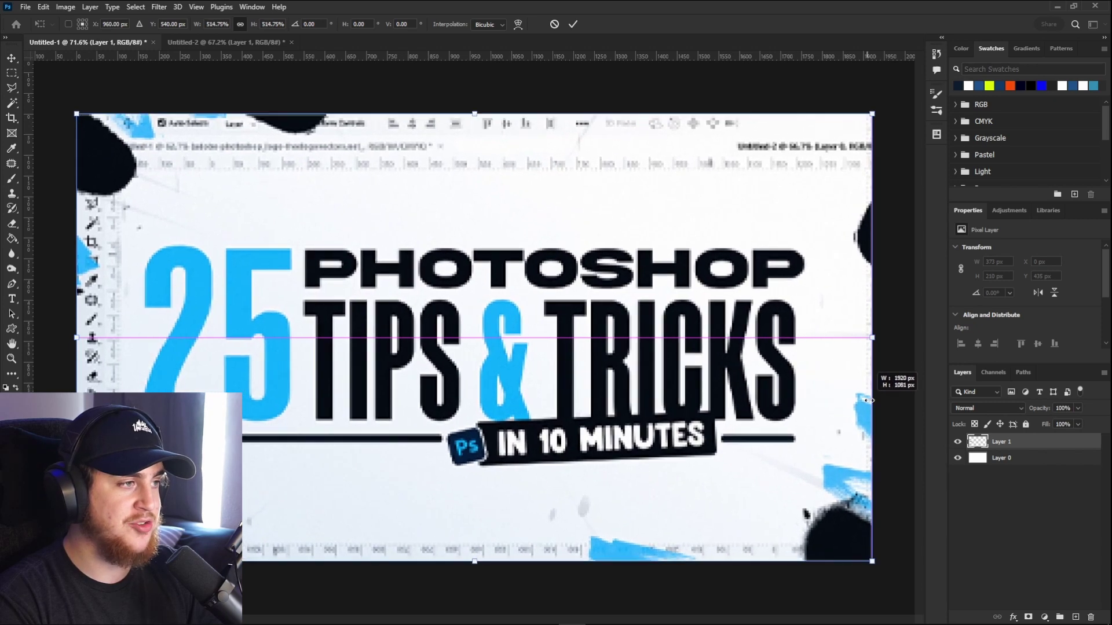
{"action": "left_click", "coordinate": [573, 24]}
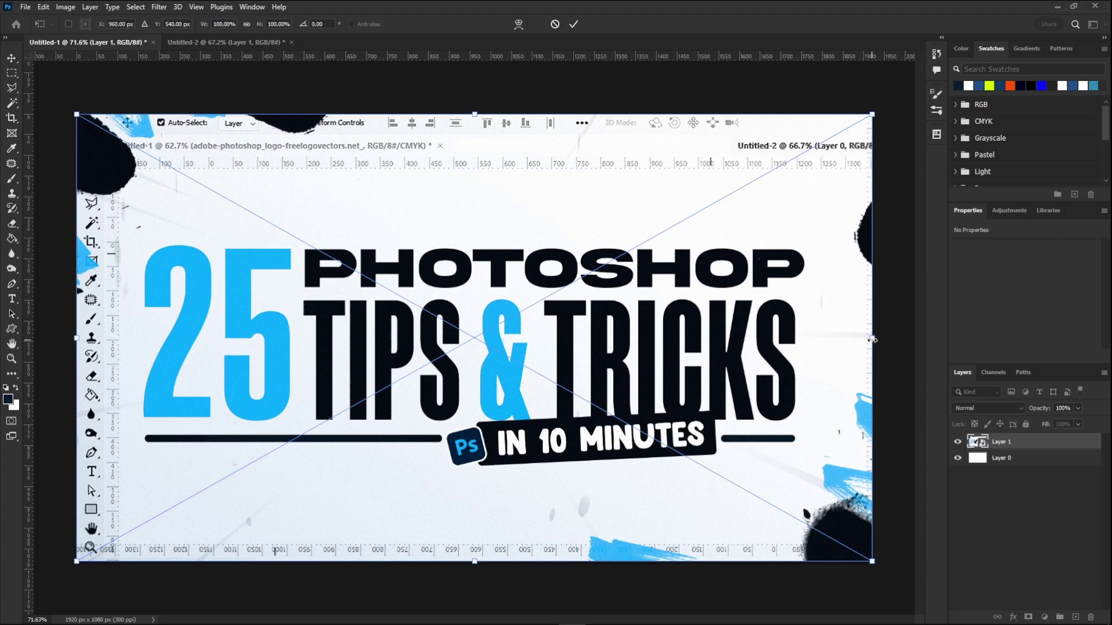
{"action": "left_click_drag", "start_coordinate": [872, 337], "coordinate": [873, 376]}
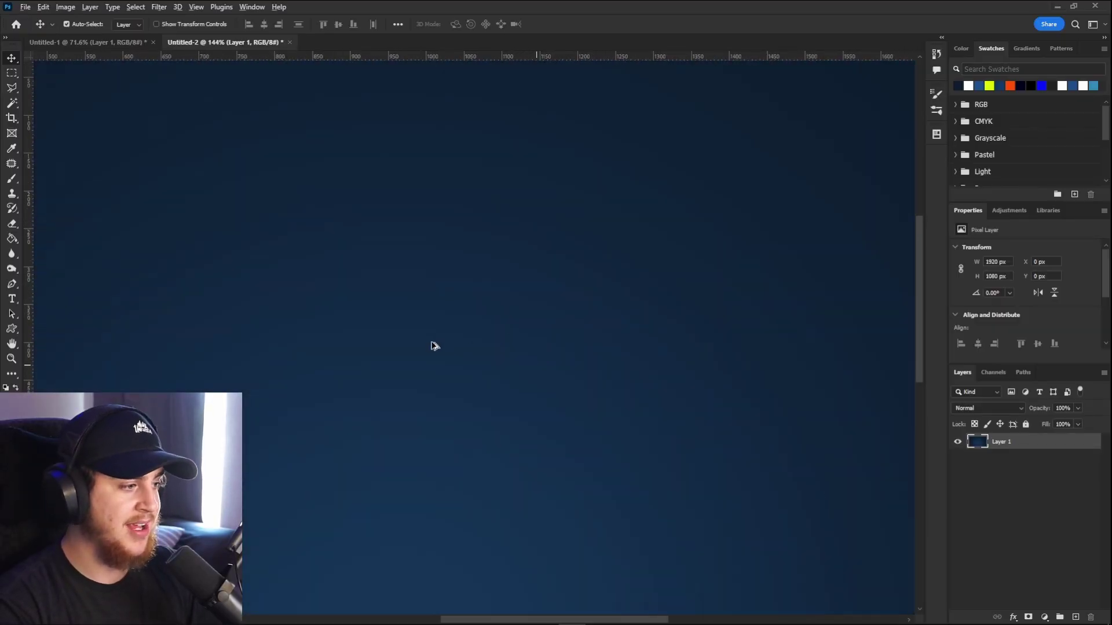
Zoom out on Untitled-2 and add a red Gradient Overlay to its dark-blue layer
{"action": "scroll", "coordinate": [432, 345], "scroll_direction": "down", "scroll_amount": 5}
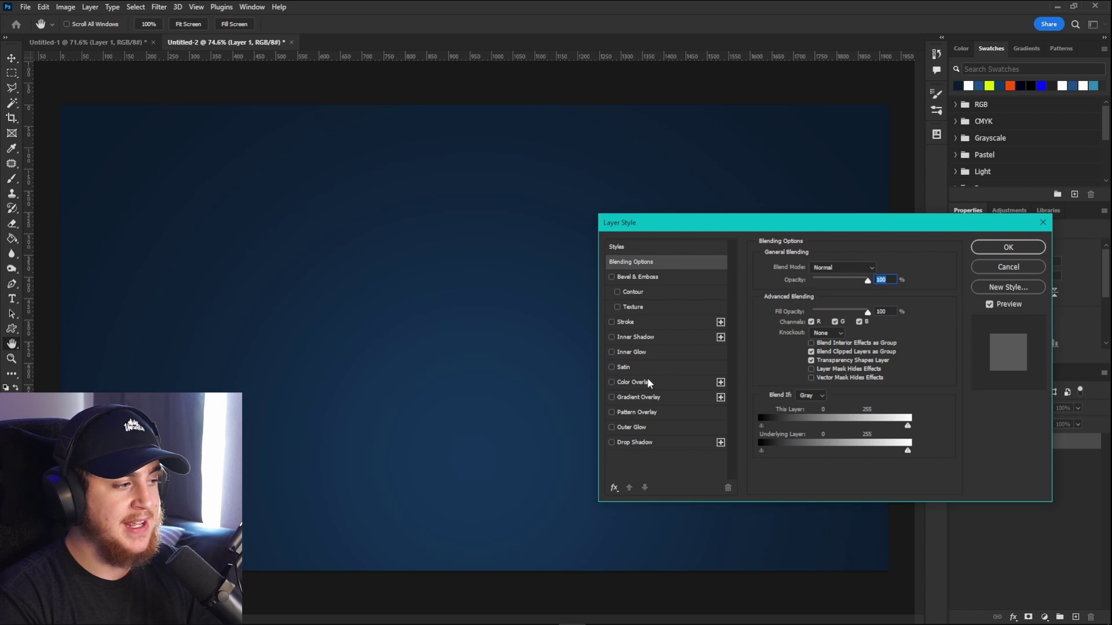
{"action": "left_click", "coordinate": [648, 396]}
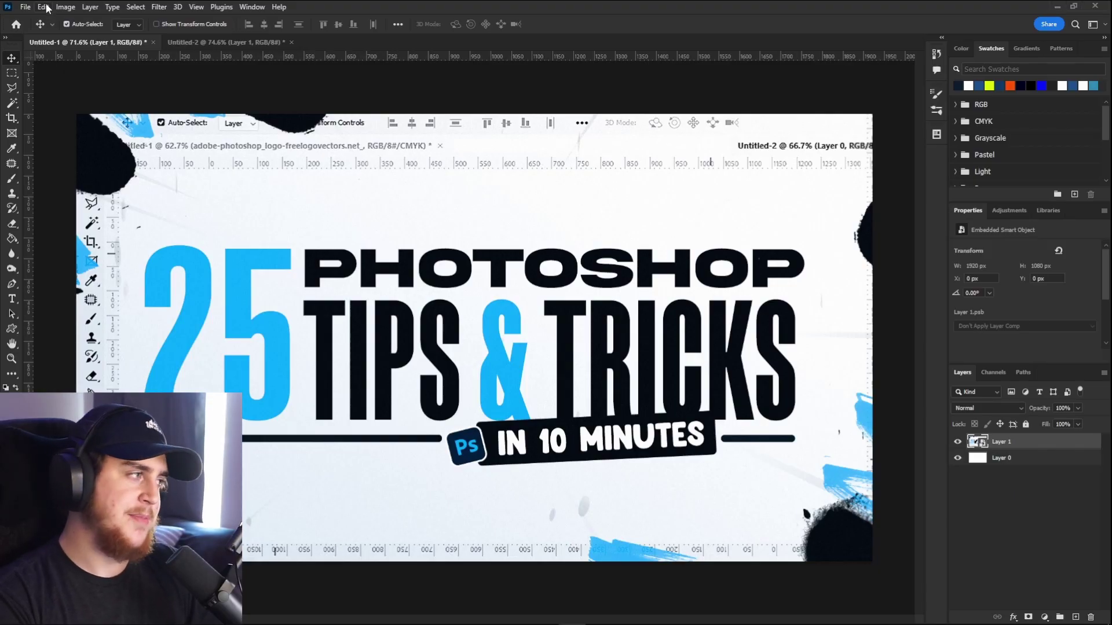
Open Edit > Preferences > Performance to view Photoshop's memory usage allowance
{"action": "left_click", "coordinate": [44, 7]}
{"action": "left_click", "coordinate": [49, 7]}
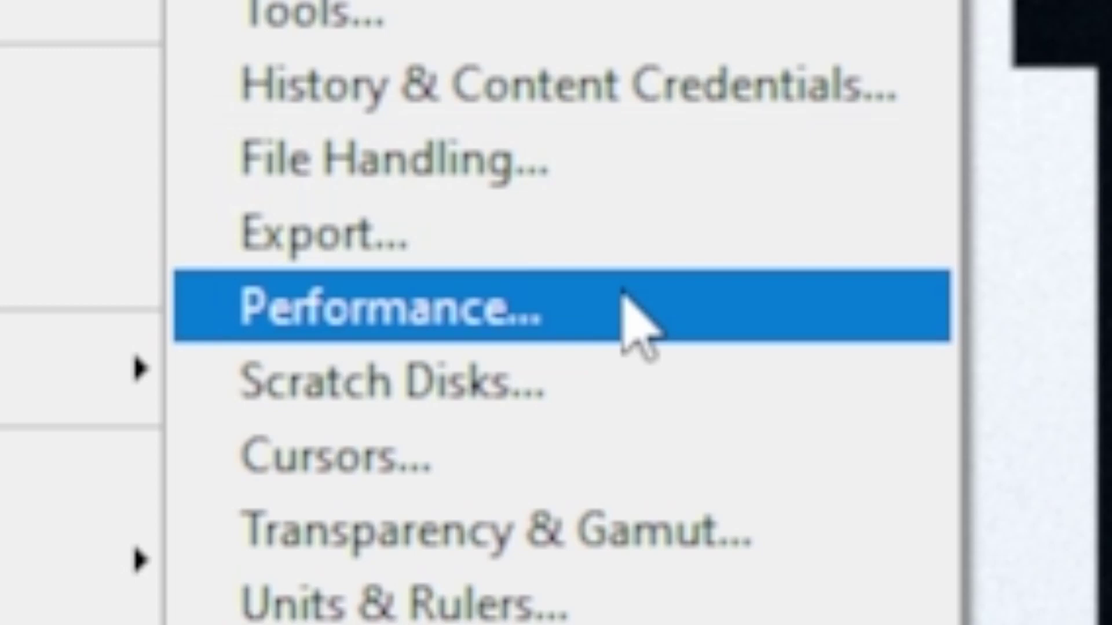
{"action": "left_click", "coordinate": [624, 291]}
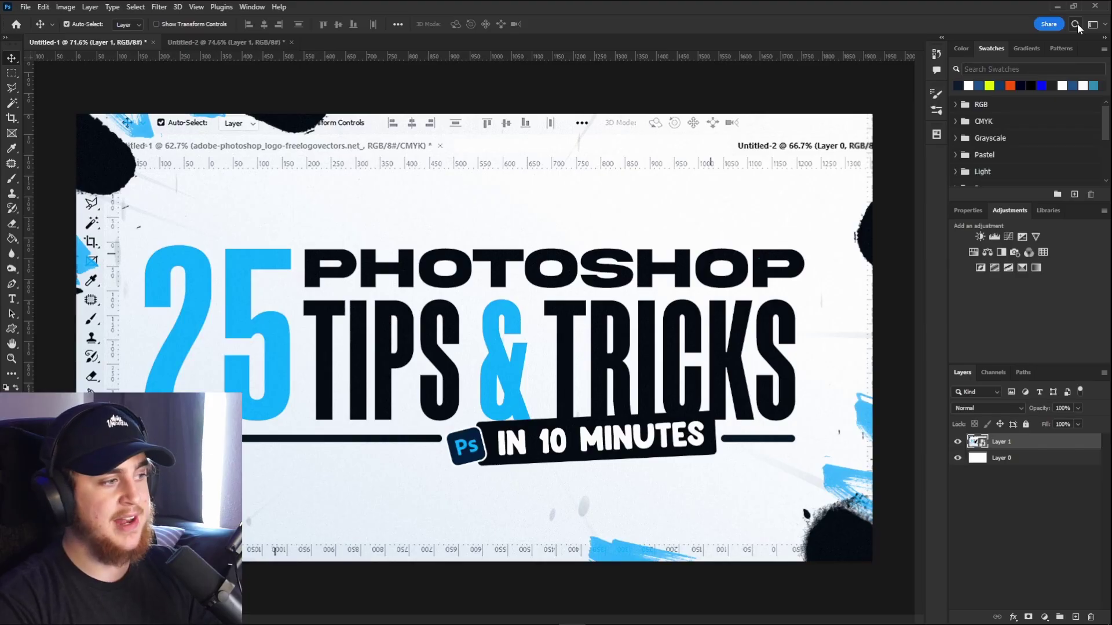
Find and open Save for Web (Legacy) to export the thumbnail as a 1920×1080 PNG-24
{"action": "left_click", "coordinate": [1076, 25]}
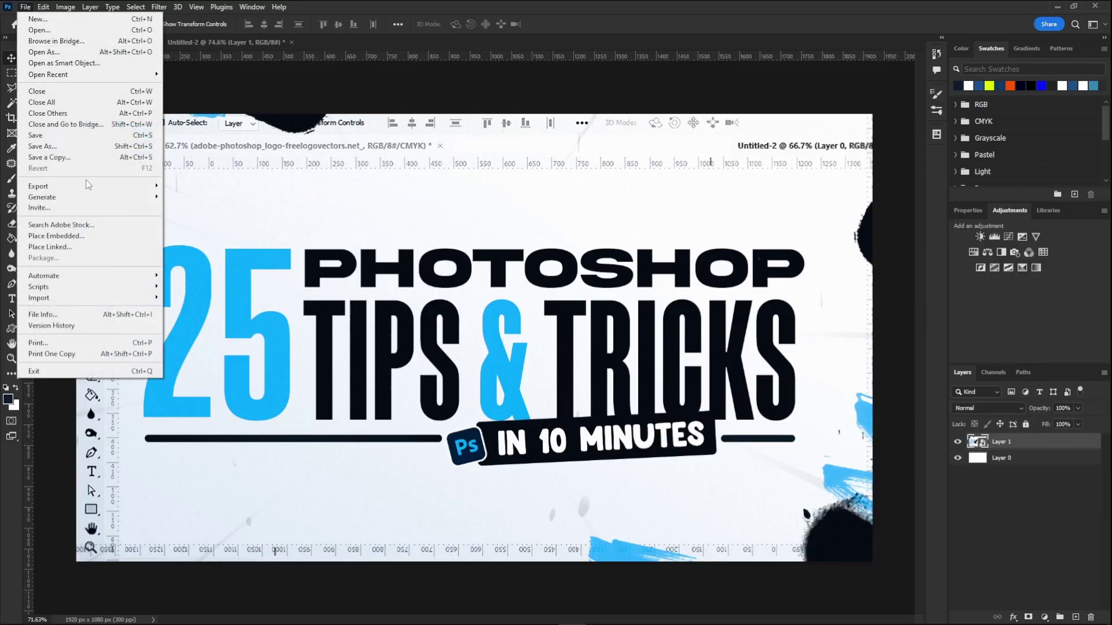
{"action": "left_click", "coordinate": [253, 231]}
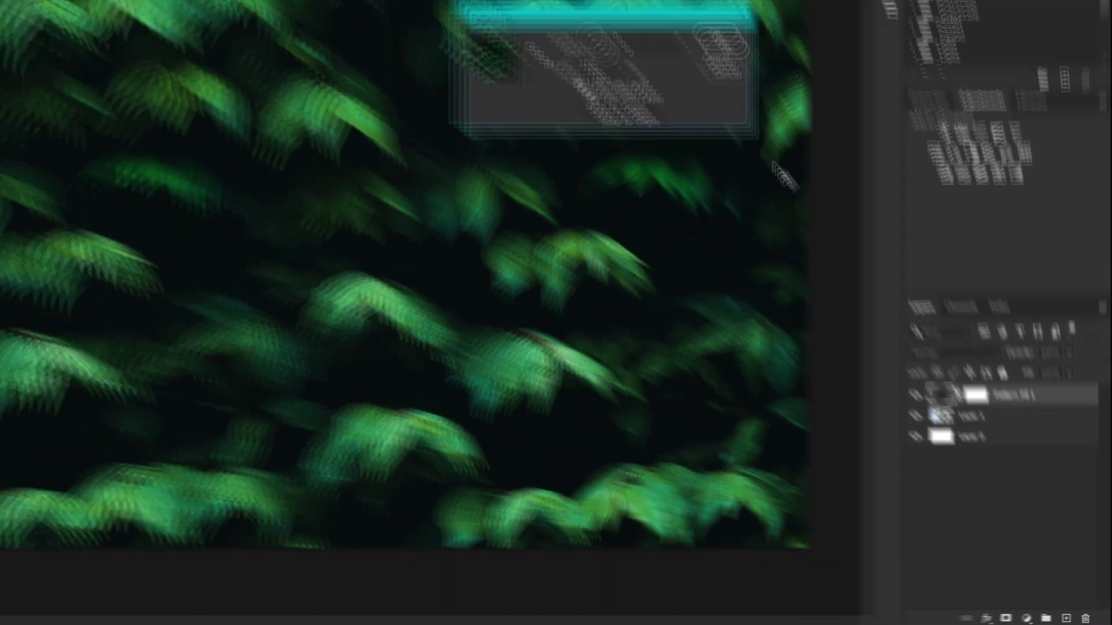
Add a Pattern fill layer using the last McDonald's arches pattern in the picker
{"action": "left_click", "coordinate": [647, 175]}
{"action": "scroll", "coordinate": [679, 231], "scroll_direction": "down", "scroll_amount": 3}
{"action": "left_click", "coordinate": [568, 265]}
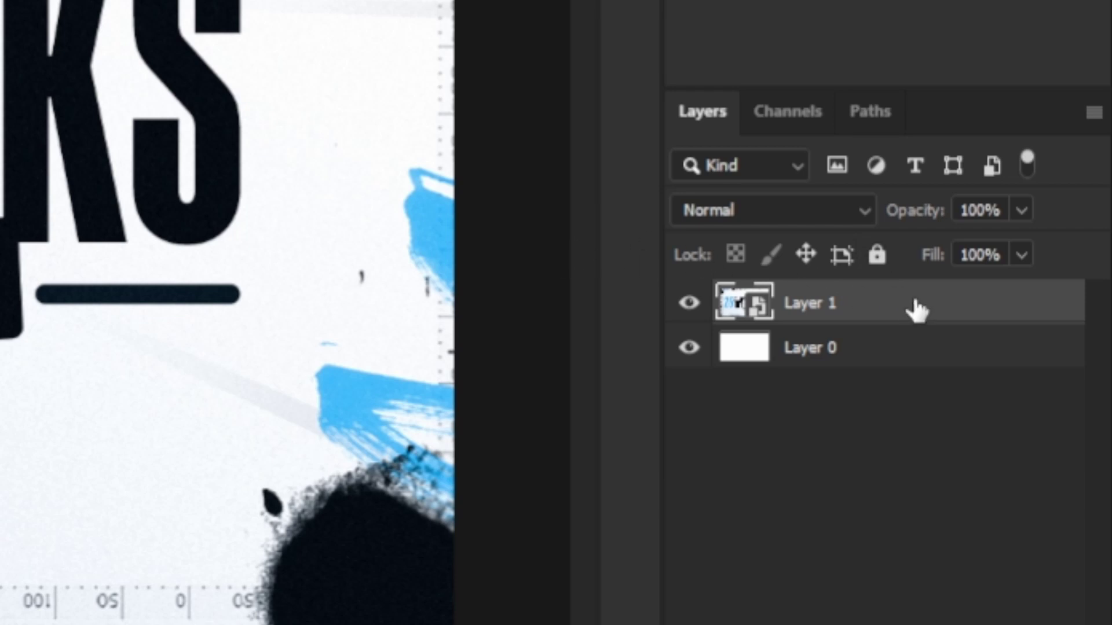
Give Layer 1 the Orange colour label from its context menu
{"action": "right_click", "coordinate": [856, 314]}
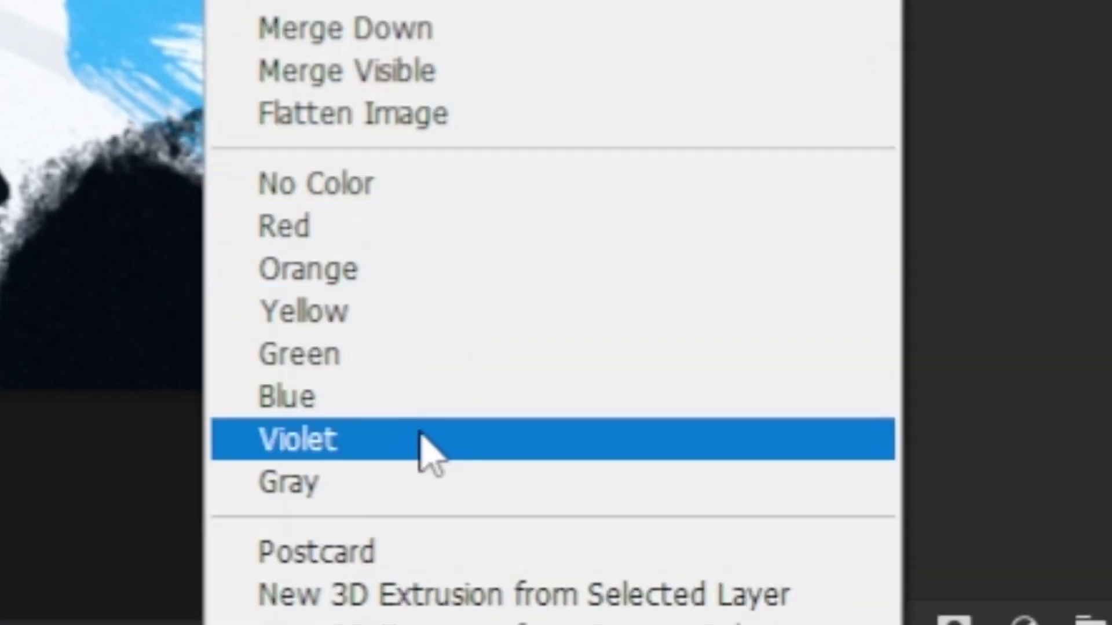
{"action": "left_click", "coordinate": [380, 272]}
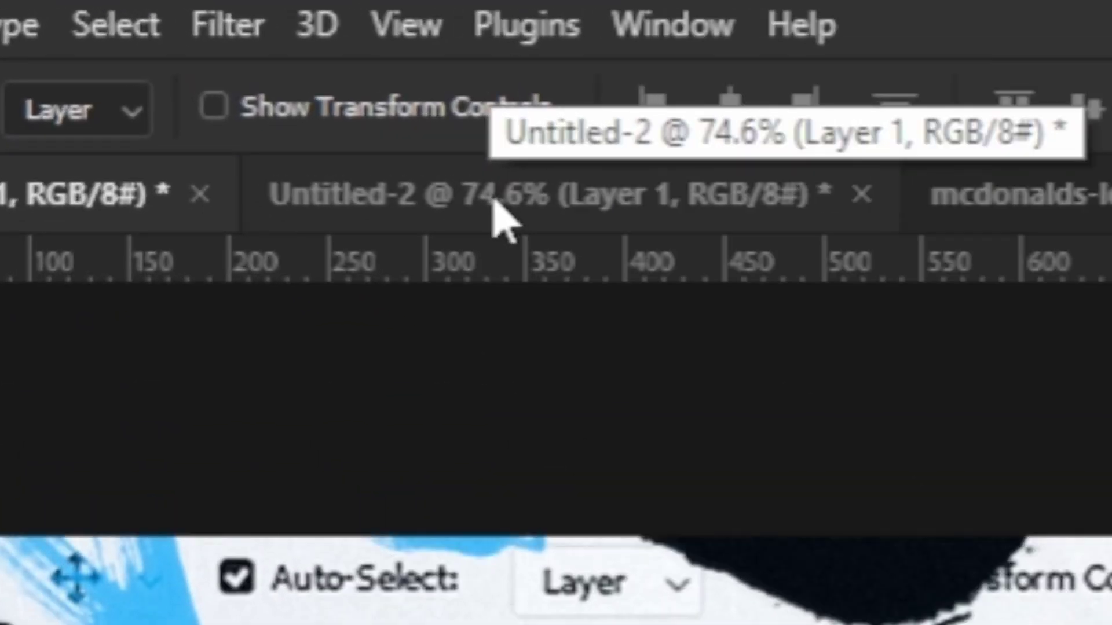
Float Untitled-2, dock it as a right-hand column beside the thumbnail, and zoom both out to fit
{"action": "left_click_drag", "start_coordinate": [493, 201], "coordinate": [750, 436]}
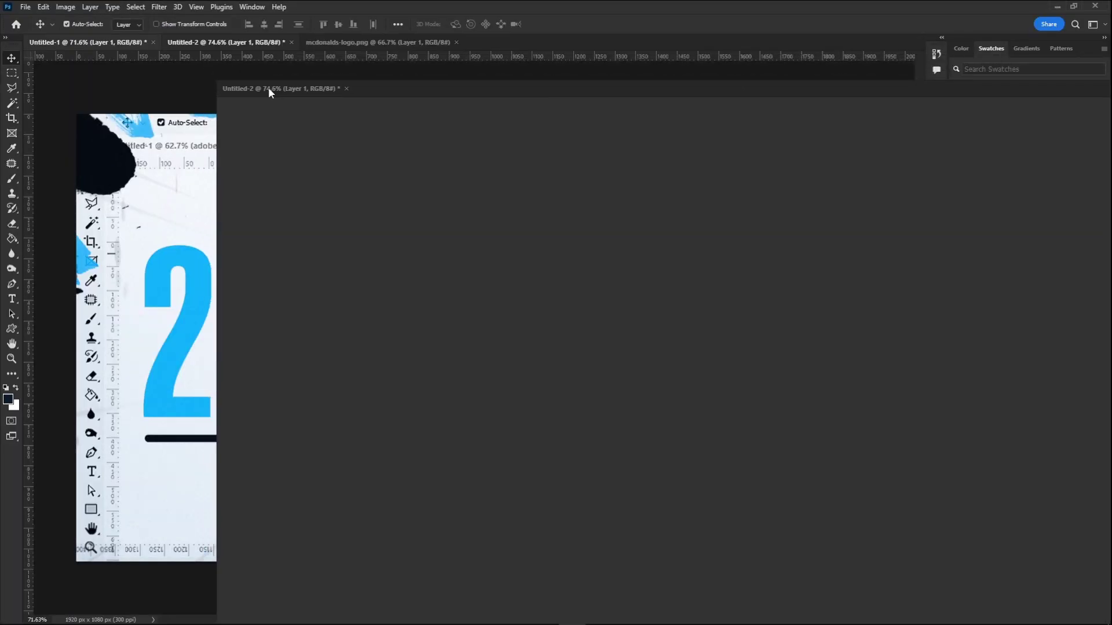
{"action": "left_click_drag", "start_coordinate": [270, 92], "coordinate": [810, 133]}
{"action": "left_click_drag", "start_coordinate": [919, 126], "coordinate": [923, 126]}
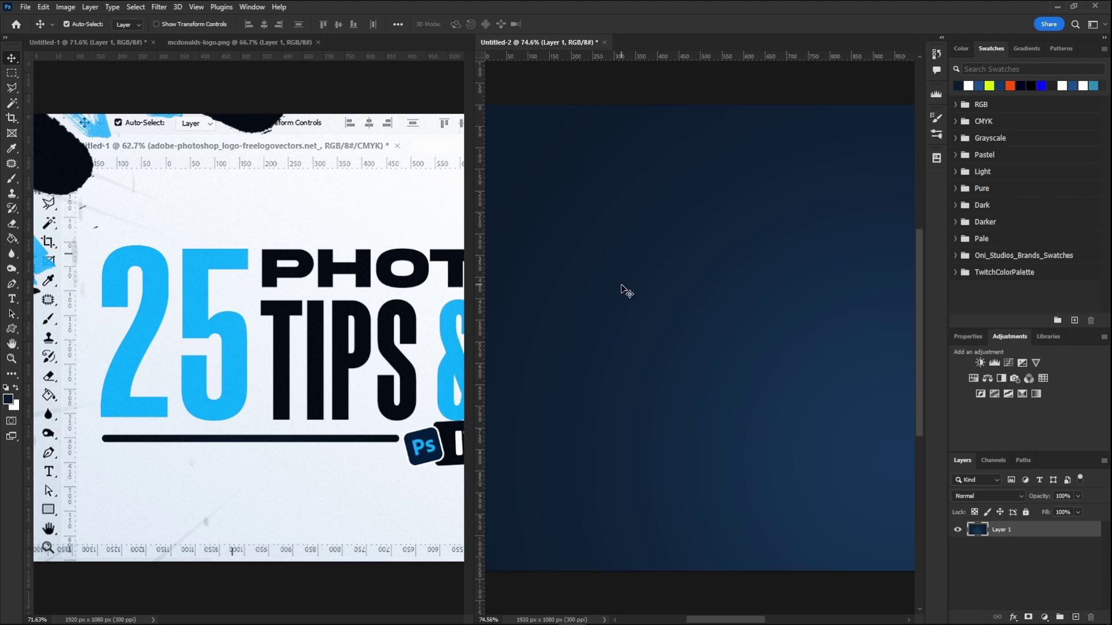
{"action": "scroll", "coordinate": [624, 289], "scroll_direction": "down", "scroll_amount": 5}
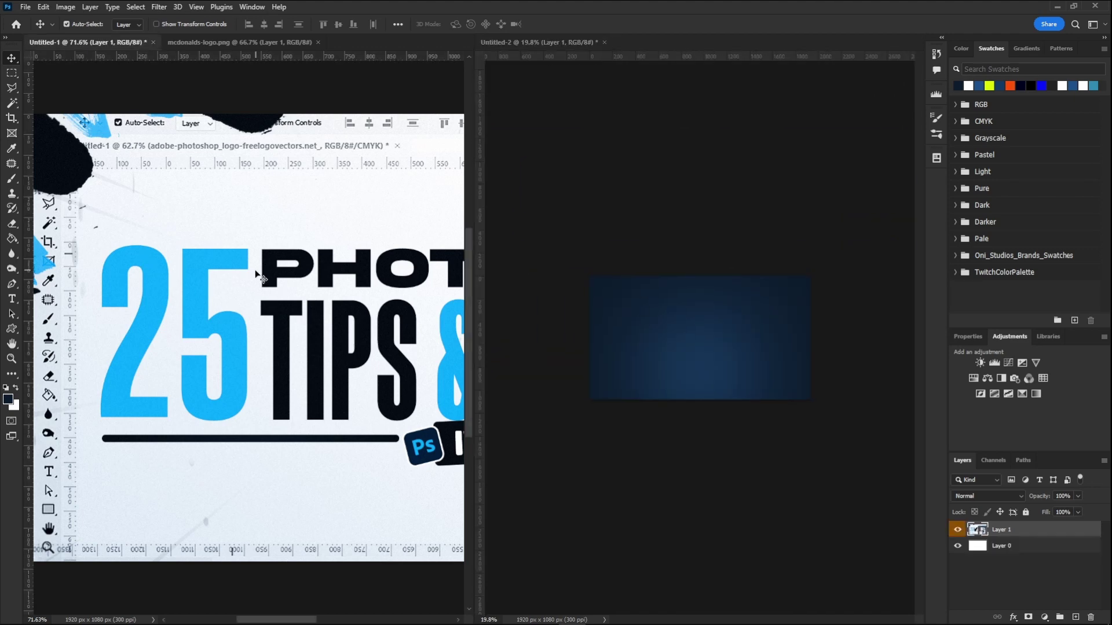
{"action": "scroll", "coordinate": [258, 276], "scroll_direction": "down", "scroll_amount": 5}
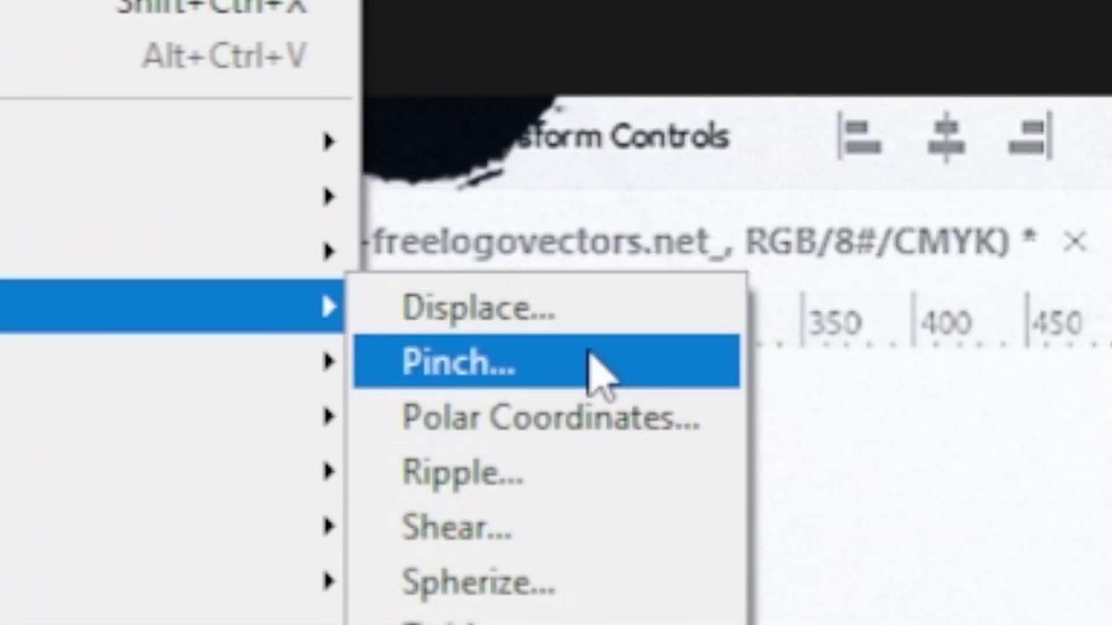
Open the Displace dialog from Filter > Distort for the thumbnail
{"action": "left_click", "coordinate": [579, 320]}
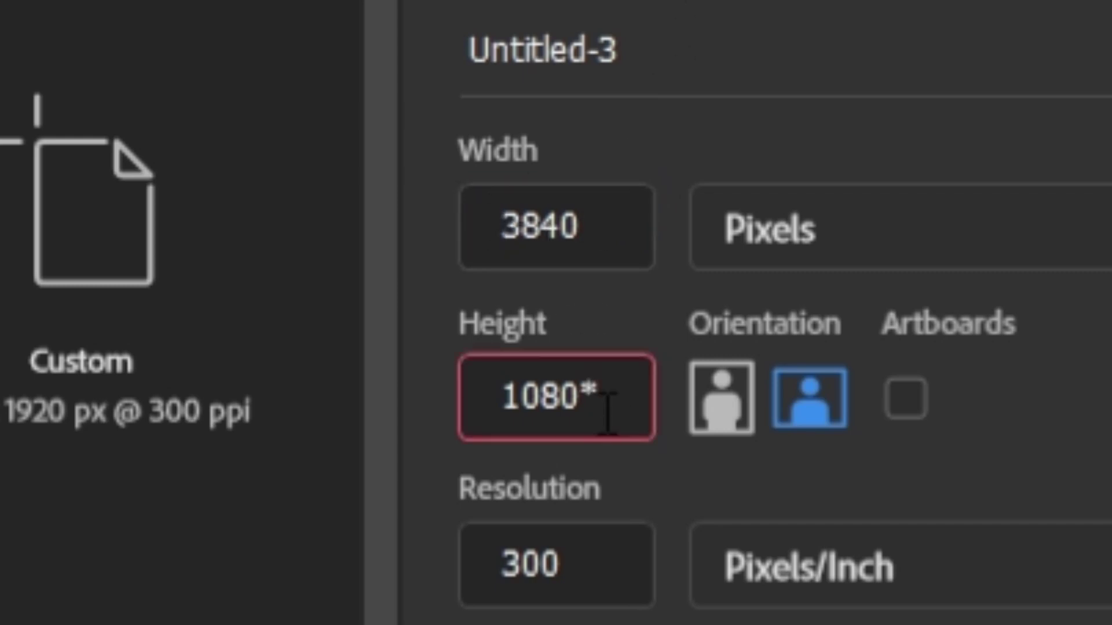
Set the height to 2160 and create the 3840 × 2160 px, 300 ppi blank document
{"action": "type", "text": "2160"}
{"action": "left_click", "coordinate": [670, 432]}
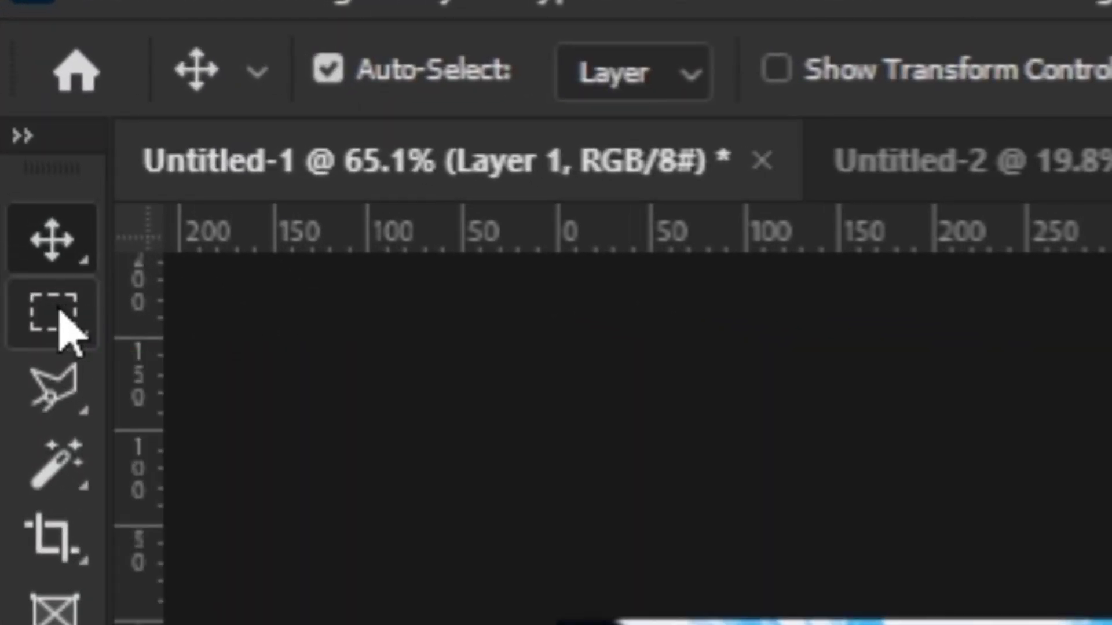
Marquee-select the title and accept Content-Aware Fill output to a new layer
{"action": "left_click", "coordinate": [58, 315]}
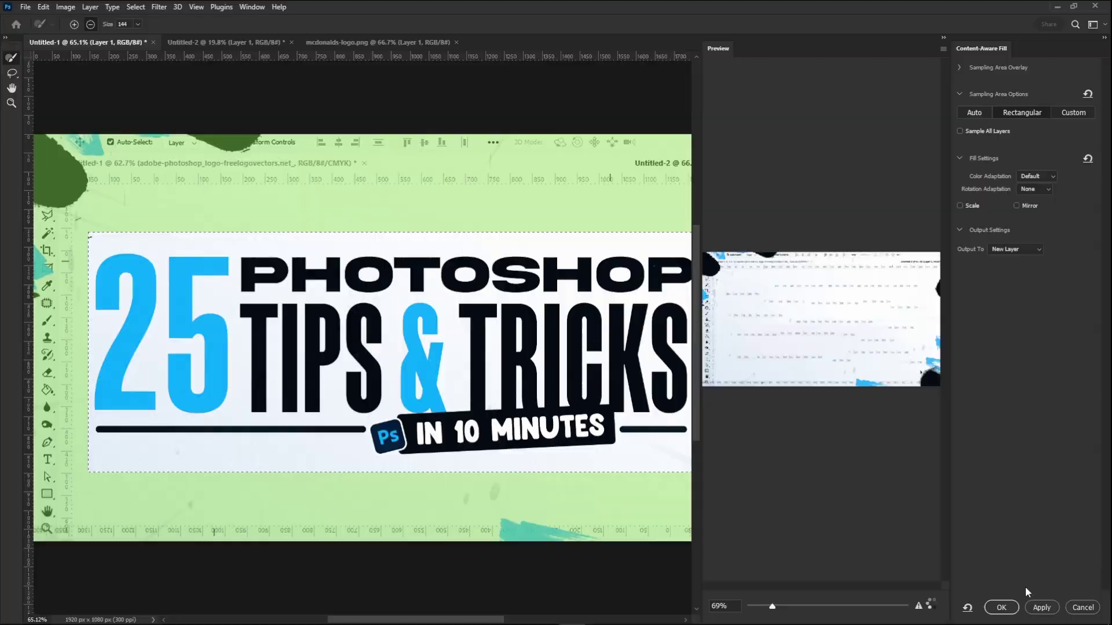
{"action": "left_click", "coordinate": [1010, 609]}
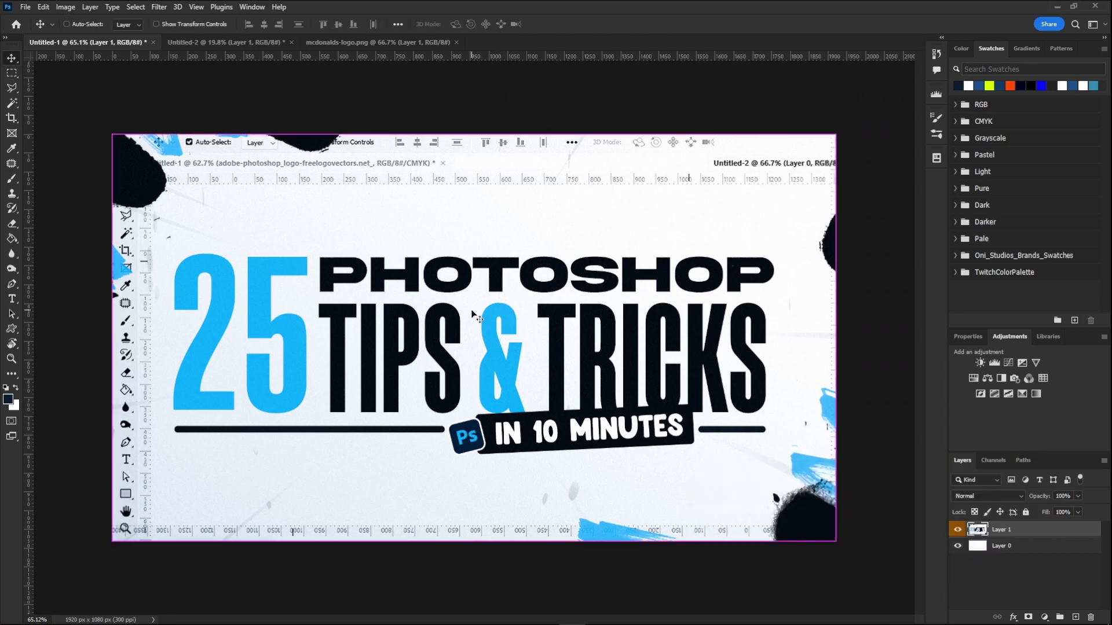
Apply Hue/Saturation with hue -125, saturation +100 and lightness -100 to the thumbnail
{"action": "key", "text": "ctrl+u"}
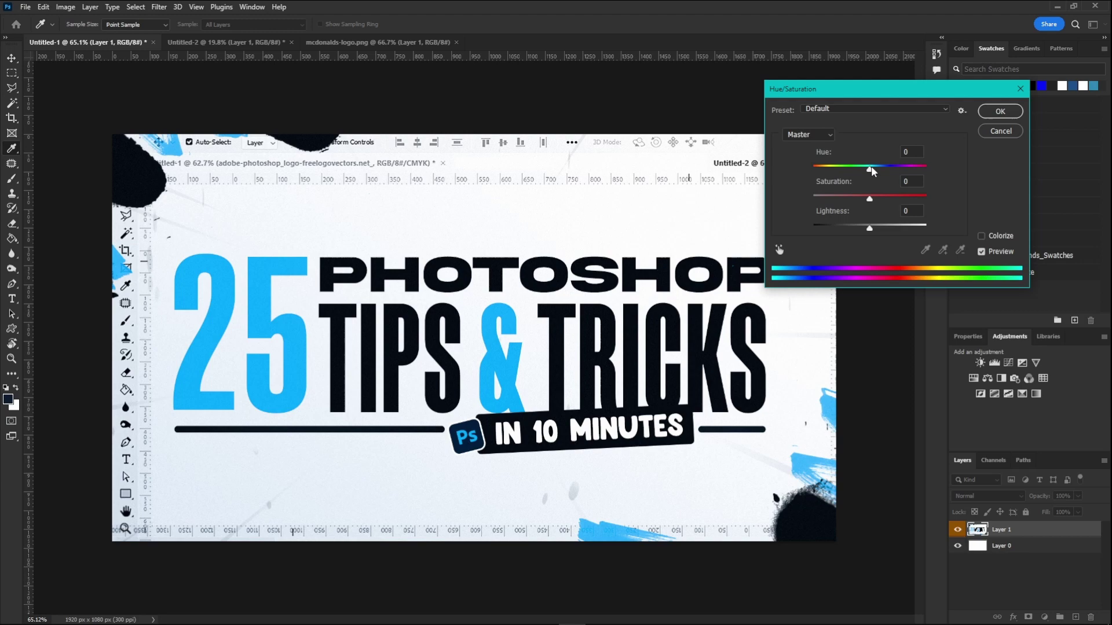
{"action": "left_click_drag", "start_coordinate": [872, 172], "coordinate": [959, 207]}
{"action": "left_click_drag", "start_coordinate": [882, 234], "coordinate": [812, 230]}
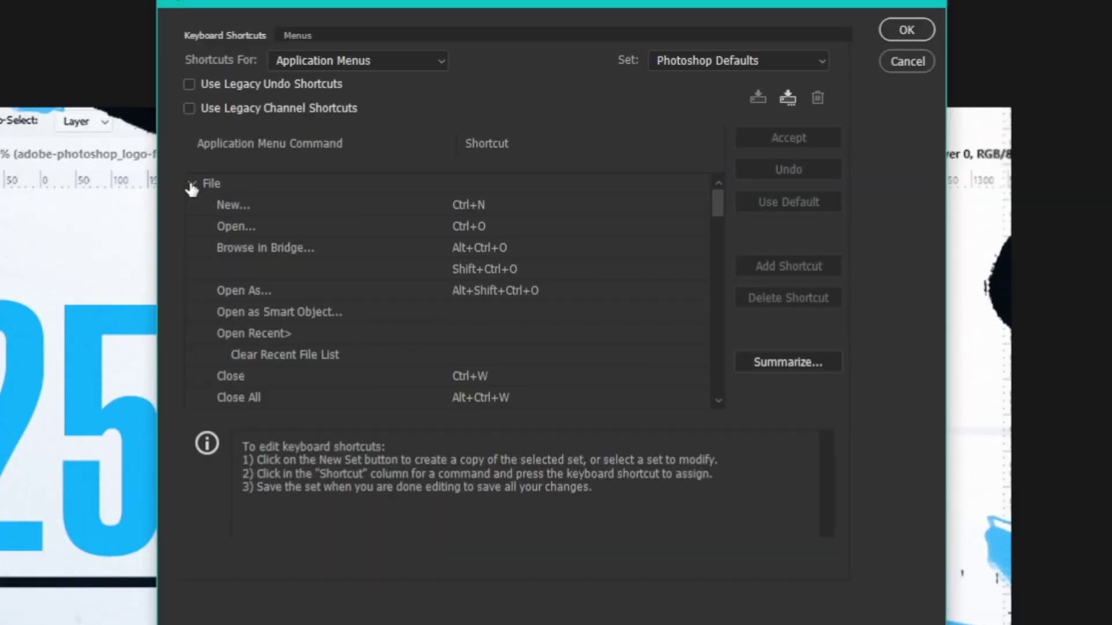
Scroll through the Application Menus commands in the Keyboard Shortcuts dialog
{"action": "left_click_drag", "start_coordinate": [720, 209], "coordinate": [711, 325]}
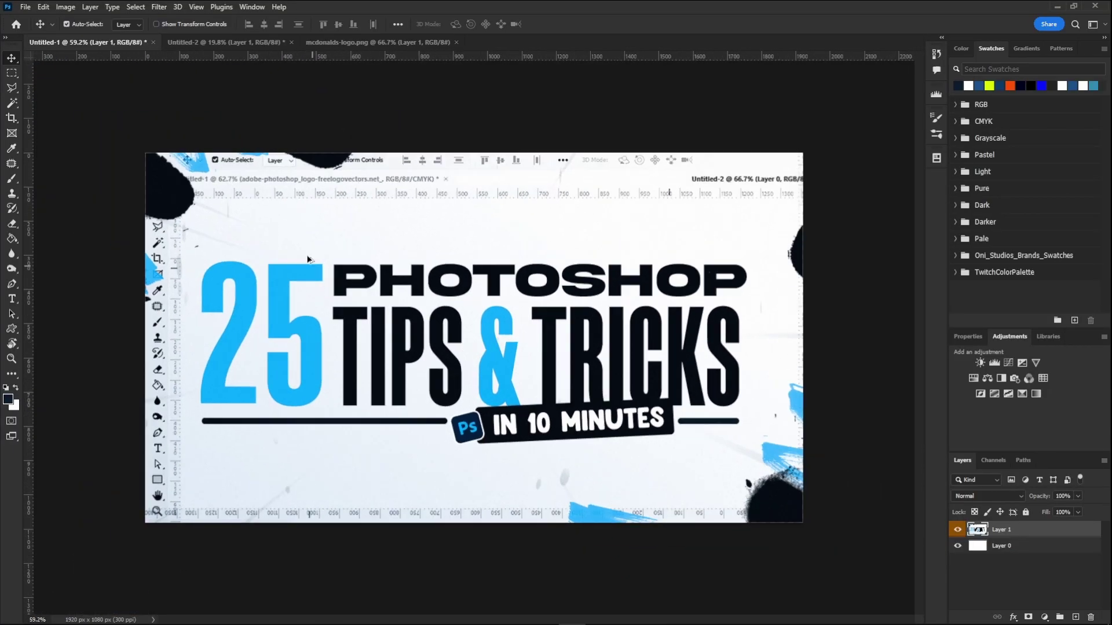
{"action": "scroll", "coordinate": [377, 292], "scroll_direction": "up", "scroll_amount": 3}
{"action": "scroll", "coordinate": [256, 221], "scroll_direction": "up", "scroll_amount": 2}
{"action": "scroll", "coordinate": [257, 223], "scroll_direction": "down", "scroll_amount": 3}
{"action": "scroll", "coordinate": [892, 212], "scroll_direction": "up", "scroll_amount": 5}
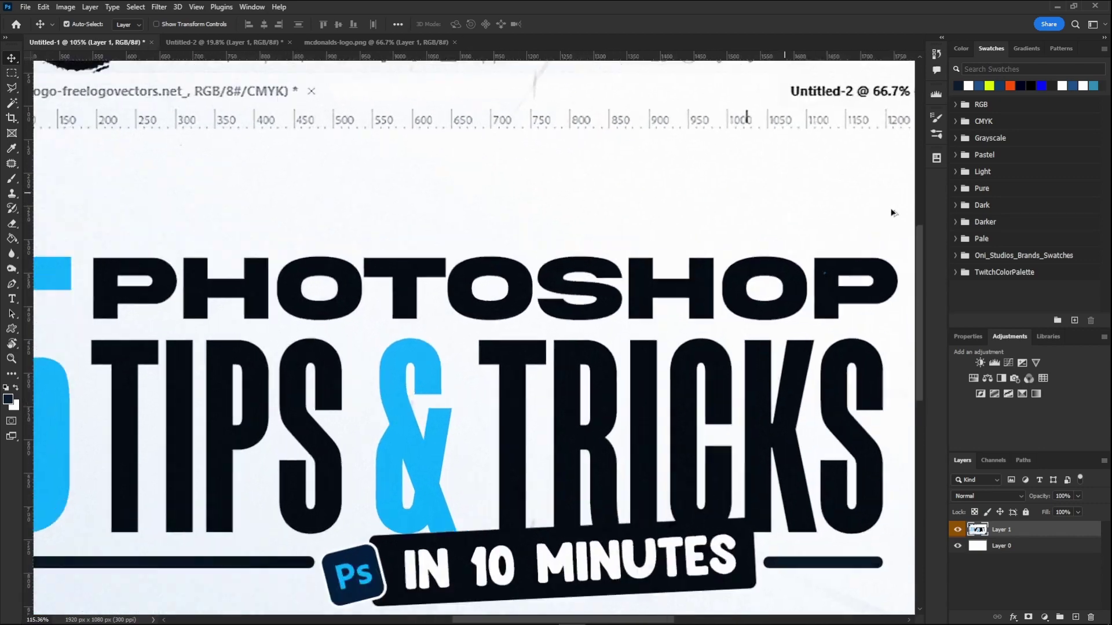
{"action": "scroll", "coordinate": [790, 265], "scroll_direction": "down", "scroll_amount": 5}
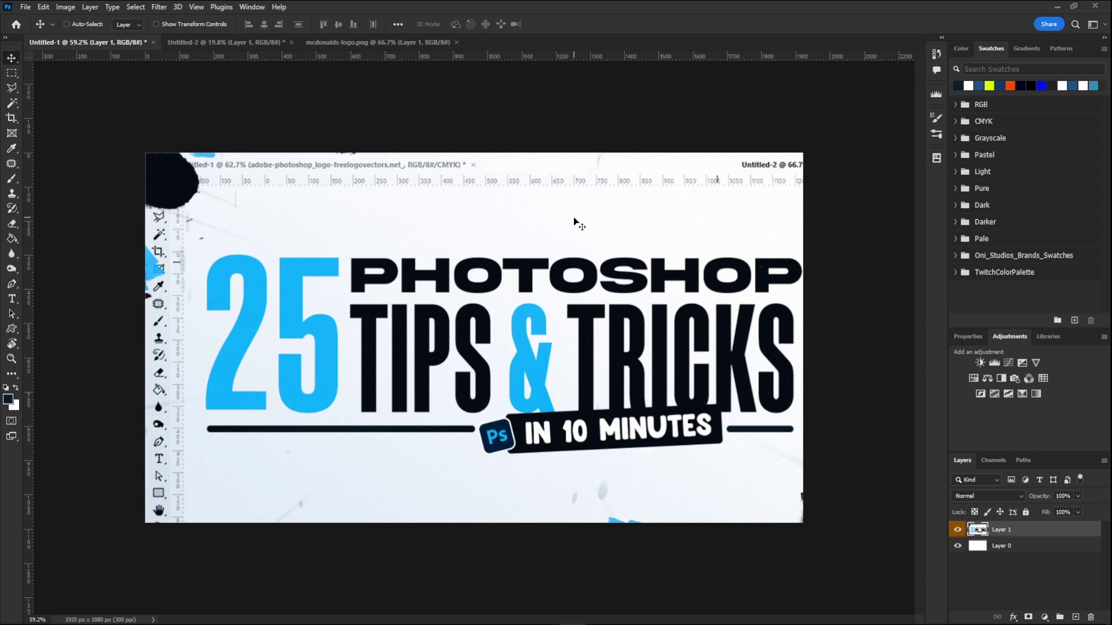
Select all and align Layer 1's artwork to the canvas horizontal centre
{"action": "key", "text": "ctrl+a"}
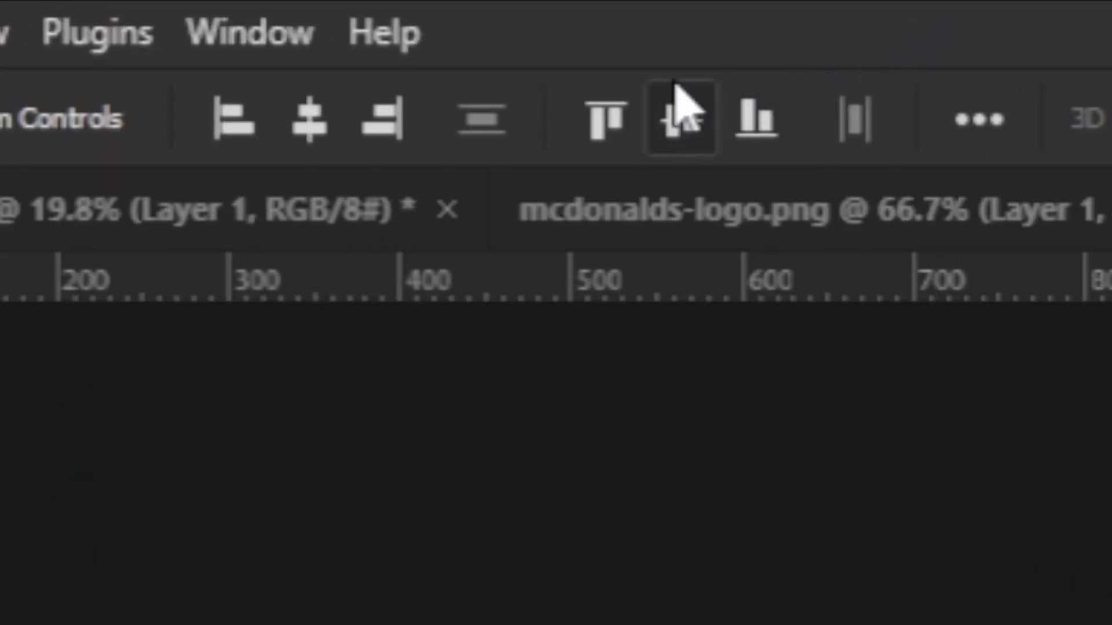
{"action": "left_click", "coordinate": [683, 116]}
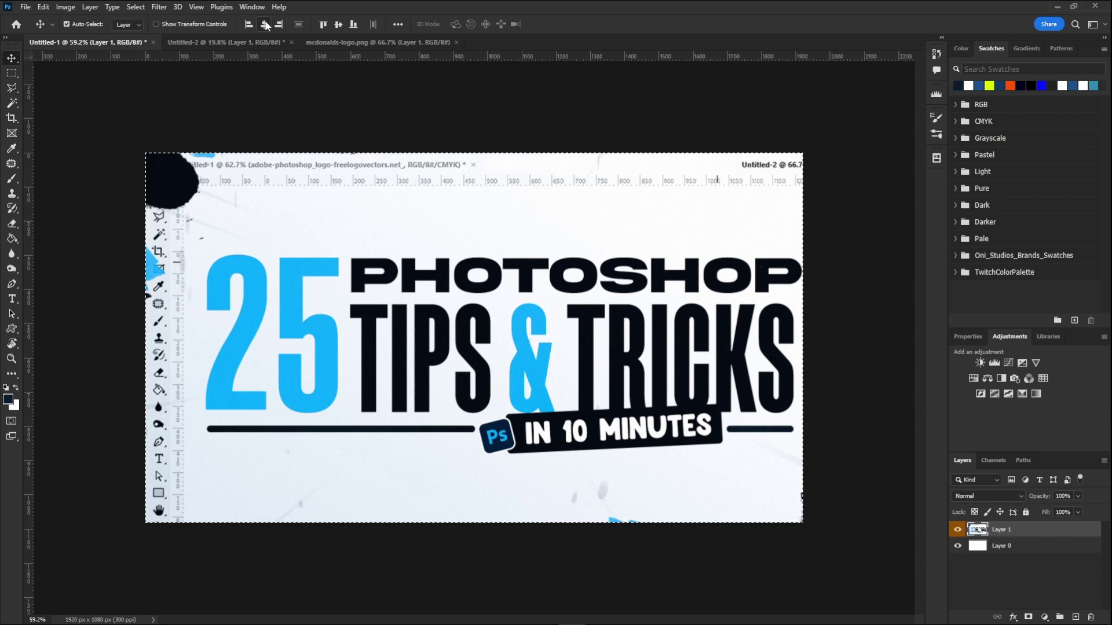
{"action": "left_click", "coordinate": [310, 119]}
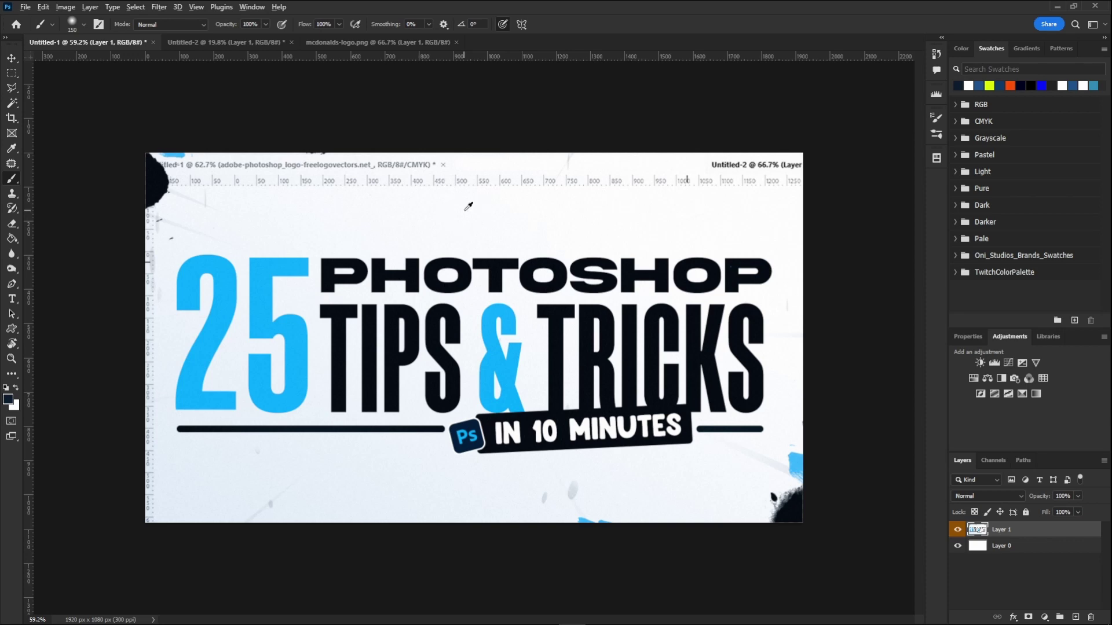
Resize the brush to 1297 px diameter with 8% hardness by Alt+right-dragging on the canvas
{"action": "mouse_move", "coordinate": [464, 210]}
{"action": "left_mouse_down"}
{"action": "mouse_move", "coordinate": [526, 224]}
{"action": "mouse_move", "coordinate": [526, 266]}
{"action": "mouse_move", "coordinate": [197, 242]}
{"action": "mouse_move", "coordinate": [227, 237]}
{"action": "left_mouse_up"}
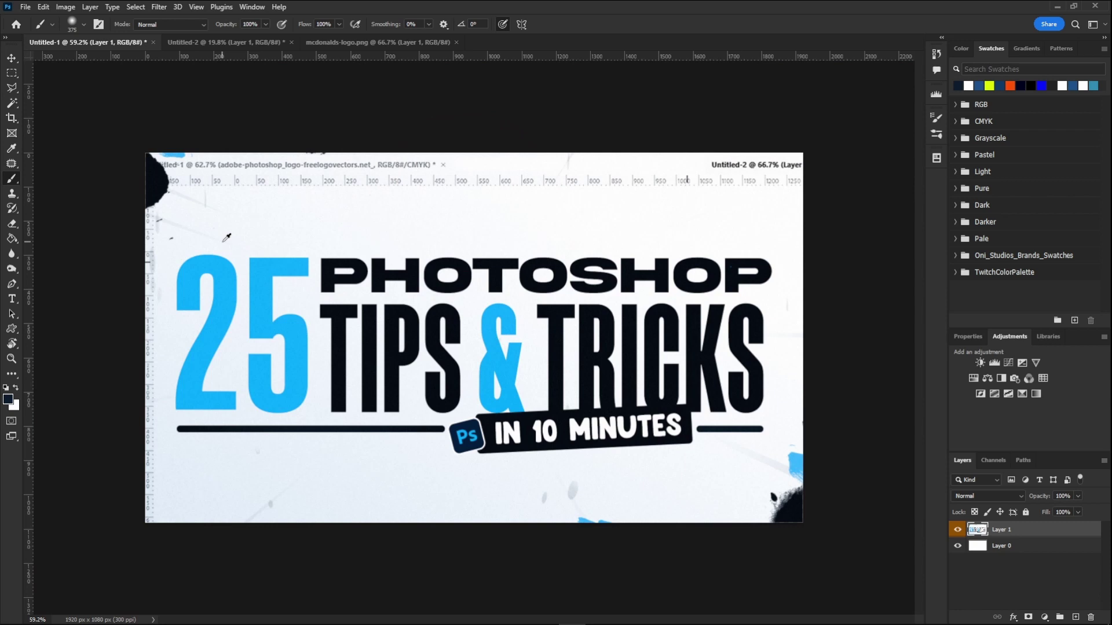